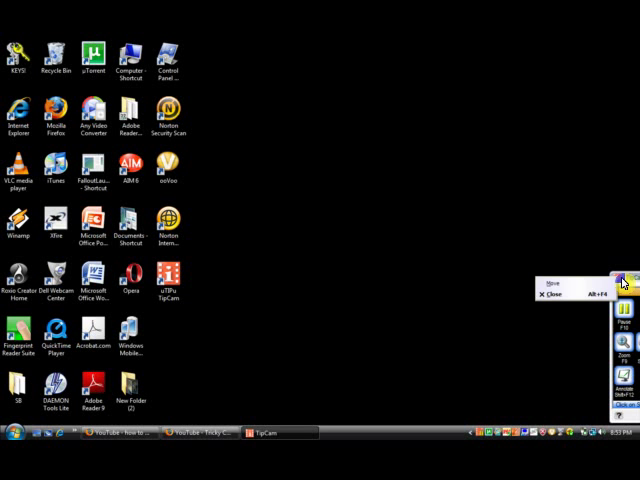
Launch Paint from the Start menu's program list, opening a blank untitled canvas.
{"action": "left_click", "coordinate": [623, 283]}
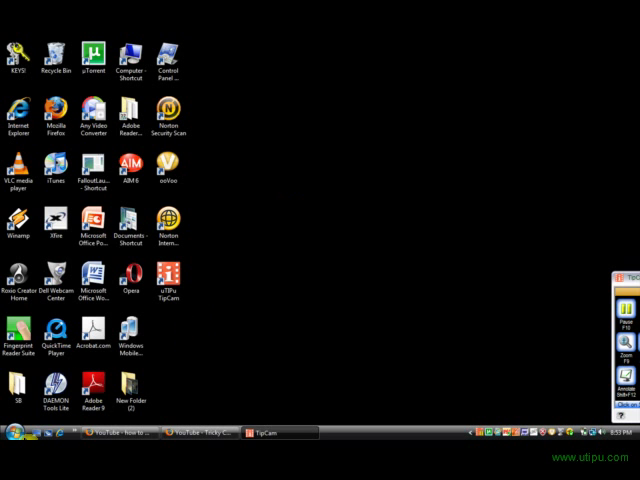
{"action": "left_click", "coordinate": [14, 432]}
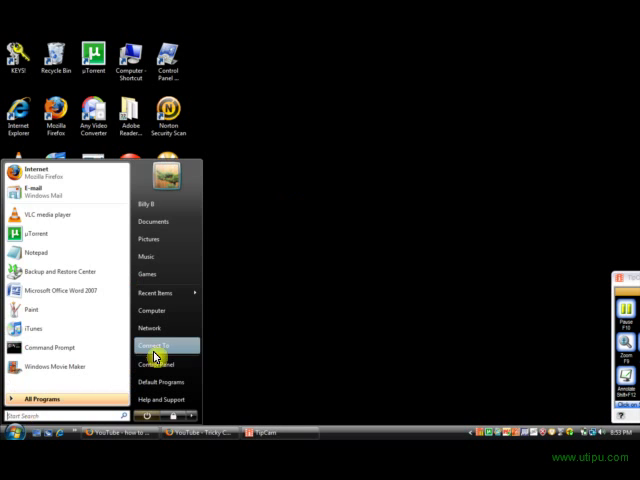
{"action": "left_click", "coordinate": [330, 285]}
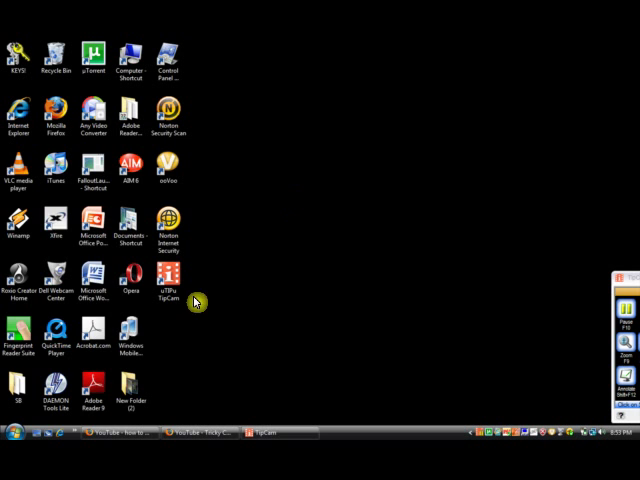
{"action": "left_click", "coordinate": [14, 432]}
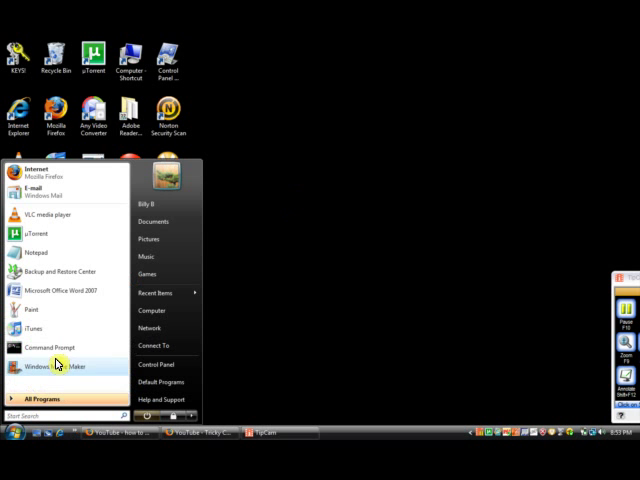
{"action": "left_click", "coordinate": [50, 309]}
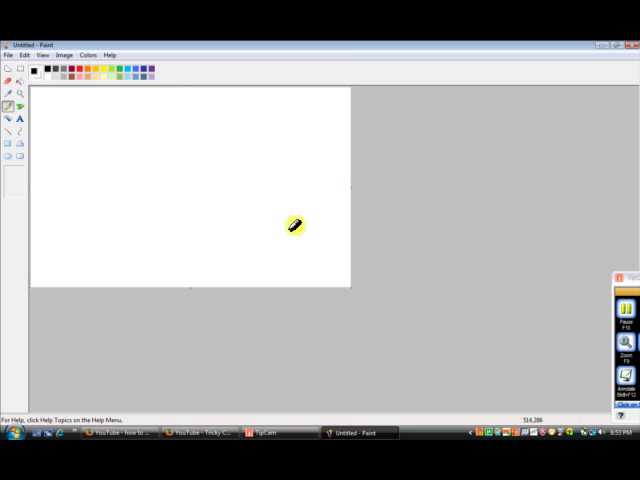
Paste the desktop screenshot into Paint and save it as 'jkl' in the Billy B folder.
{"action": "key", "text": "ctrl+v"}
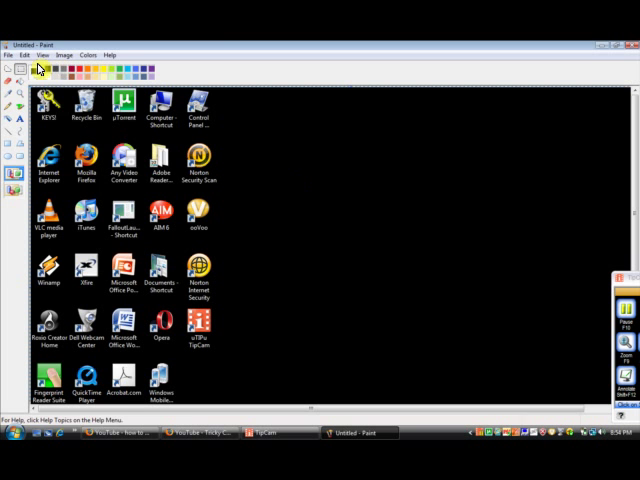
{"action": "left_click", "coordinate": [8, 55]}
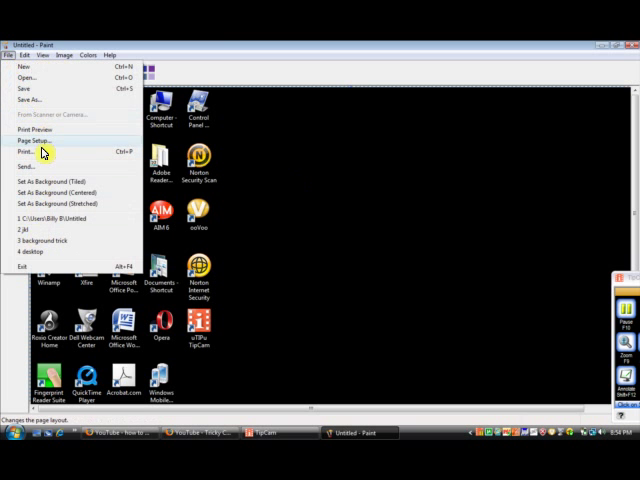
{"action": "left_click", "coordinate": [25, 89]}
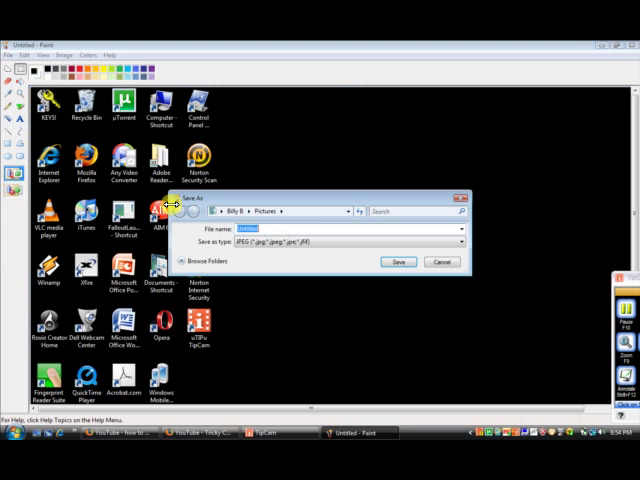
{"action": "type", "text": "Al"}
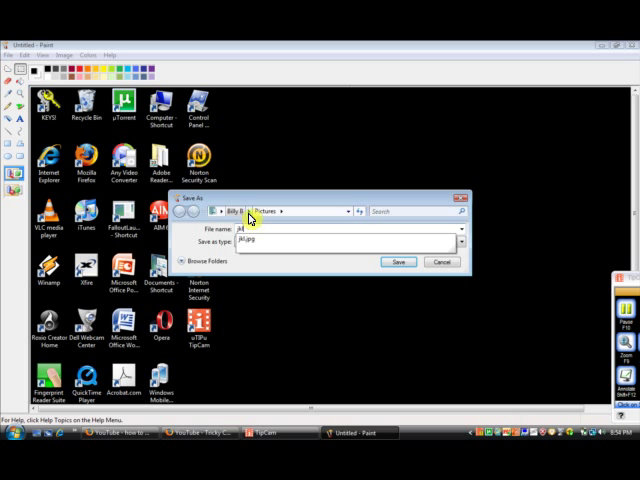
{"action": "left_click", "coordinate": [248, 211]}
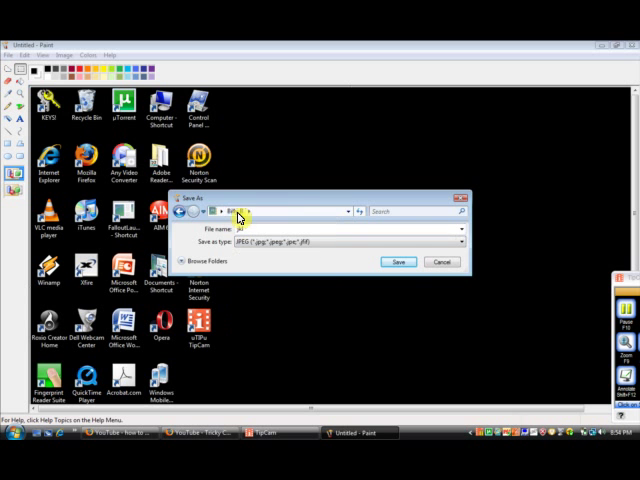
{"action": "left_click", "coordinate": [398, 262]}
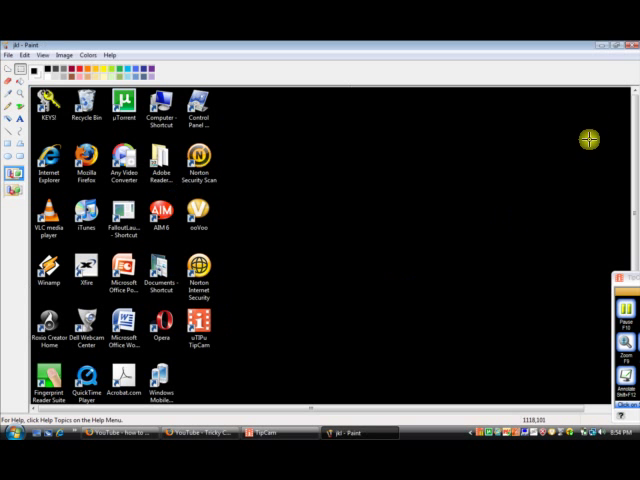
Close Paint and bring up the desktop's right-click menu.
{"action": "left_click", "coordinate": [634, 48]}
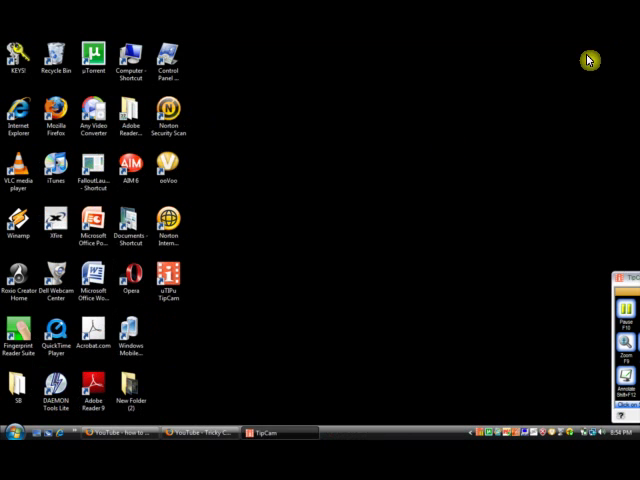
{"action": "right_click", "coordinate": [336, 186]}
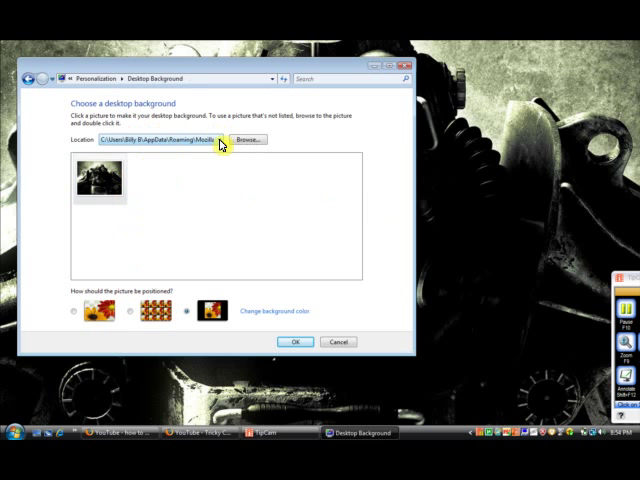
Browse to the Billy B home folder and pick the jkl picture as wallpaper.
{"action": "left_click", "coordinate": [238, 142]}
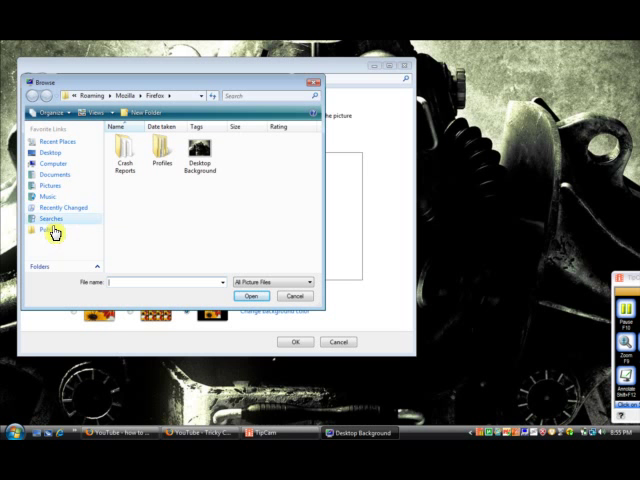
{"action": "left_click", "coordinate": [111, 96]}
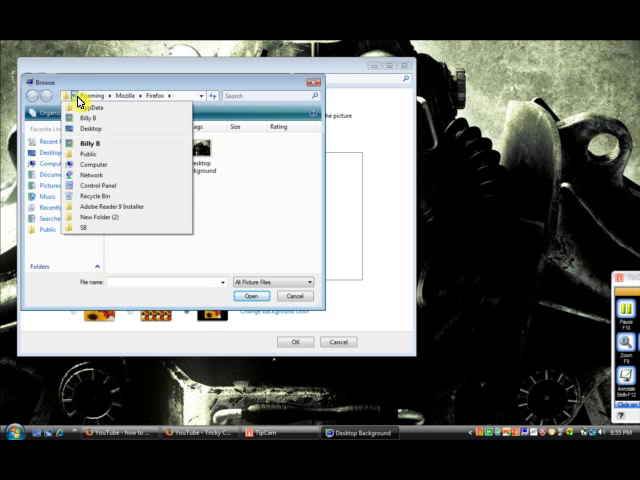
{"action": "left_click", "coordinate": [74, 96]}
{"action": "left_click", "coordinate": [88, 123]}
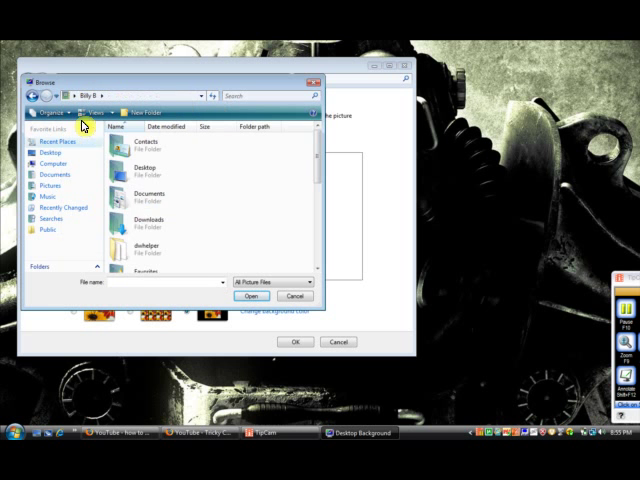
{"action": "left_click_drag", "start_coordinate": [317, 153], "coordinate": [317, 248]}
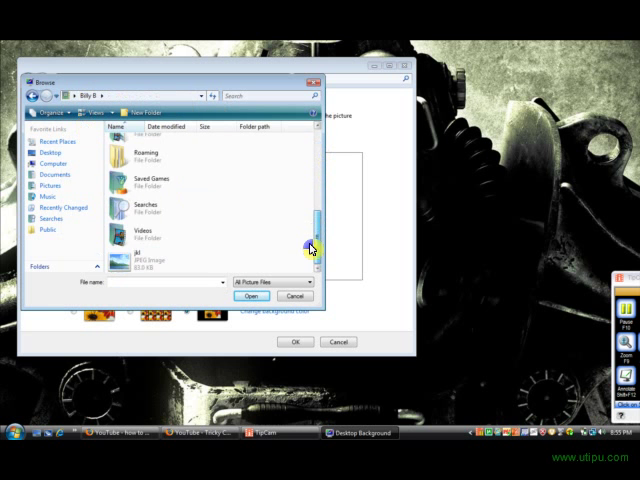
{"action": "double_click", "coordinate": [183, 268]}
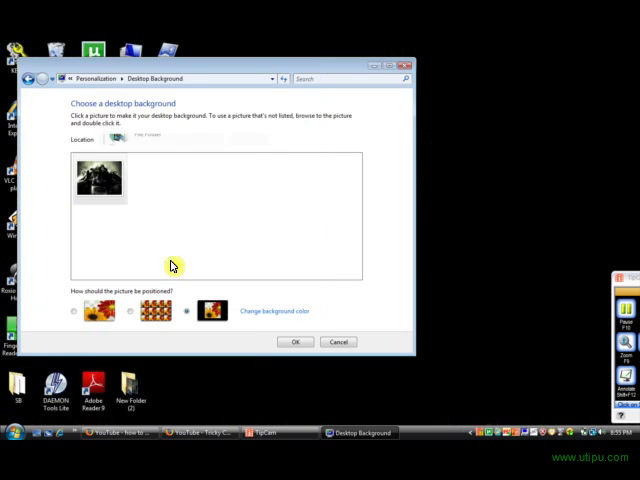
Accept the jkl background with OK and close the Personalization window.
{"action": "left_click", "coordinate": [298, 342]}
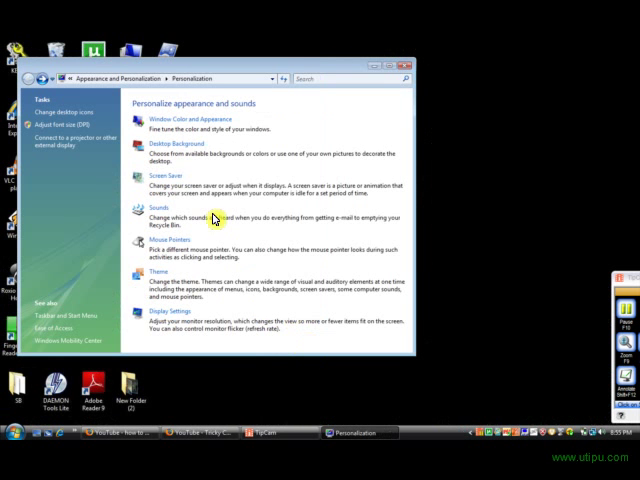
{"action": "left_click", "coordinate": [397, 62]}
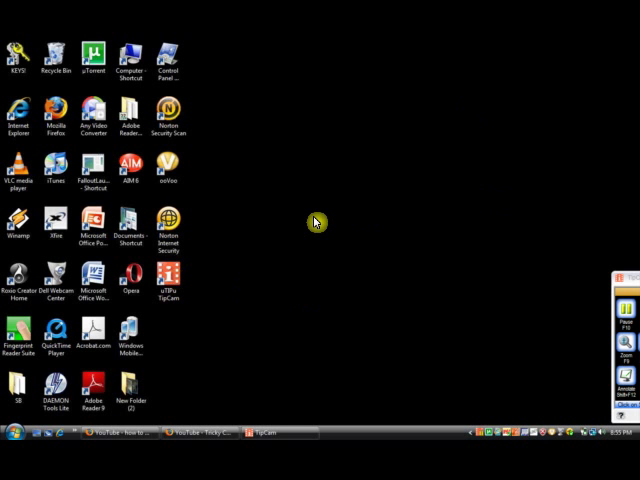
Re-enable Show Desktop Icons from the desktop's right-click View menu.
{"action": "right_click", "coordinate": [307, 150]}
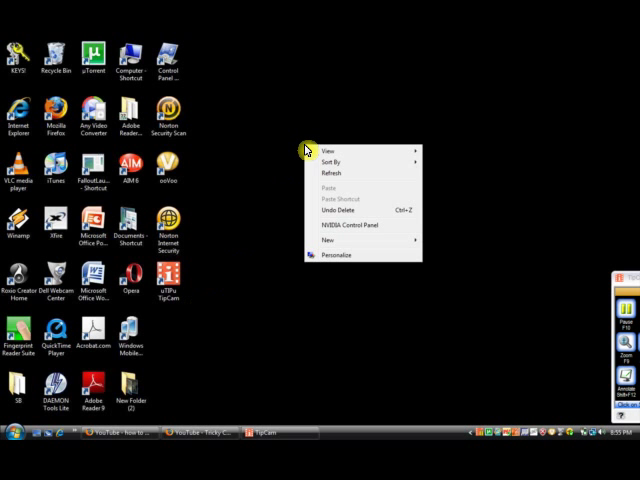
{"action": "mouse_move", "coordinate": [330, 151]}
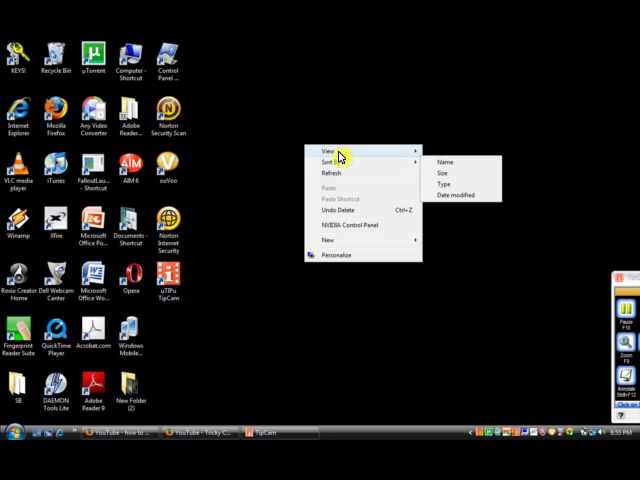
{"action": "left_click", "coordinate": [442, 212]}
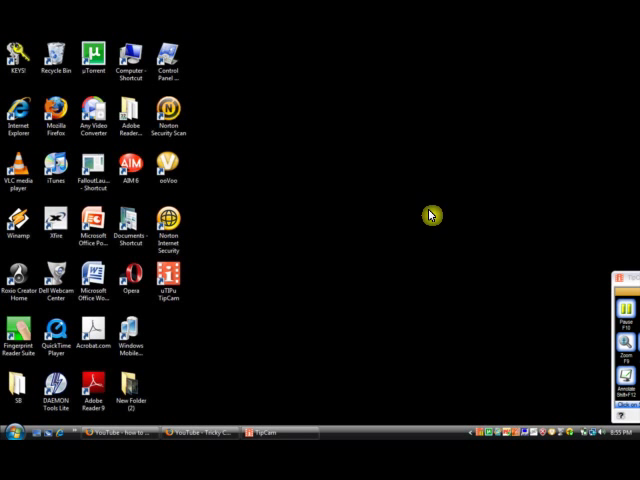